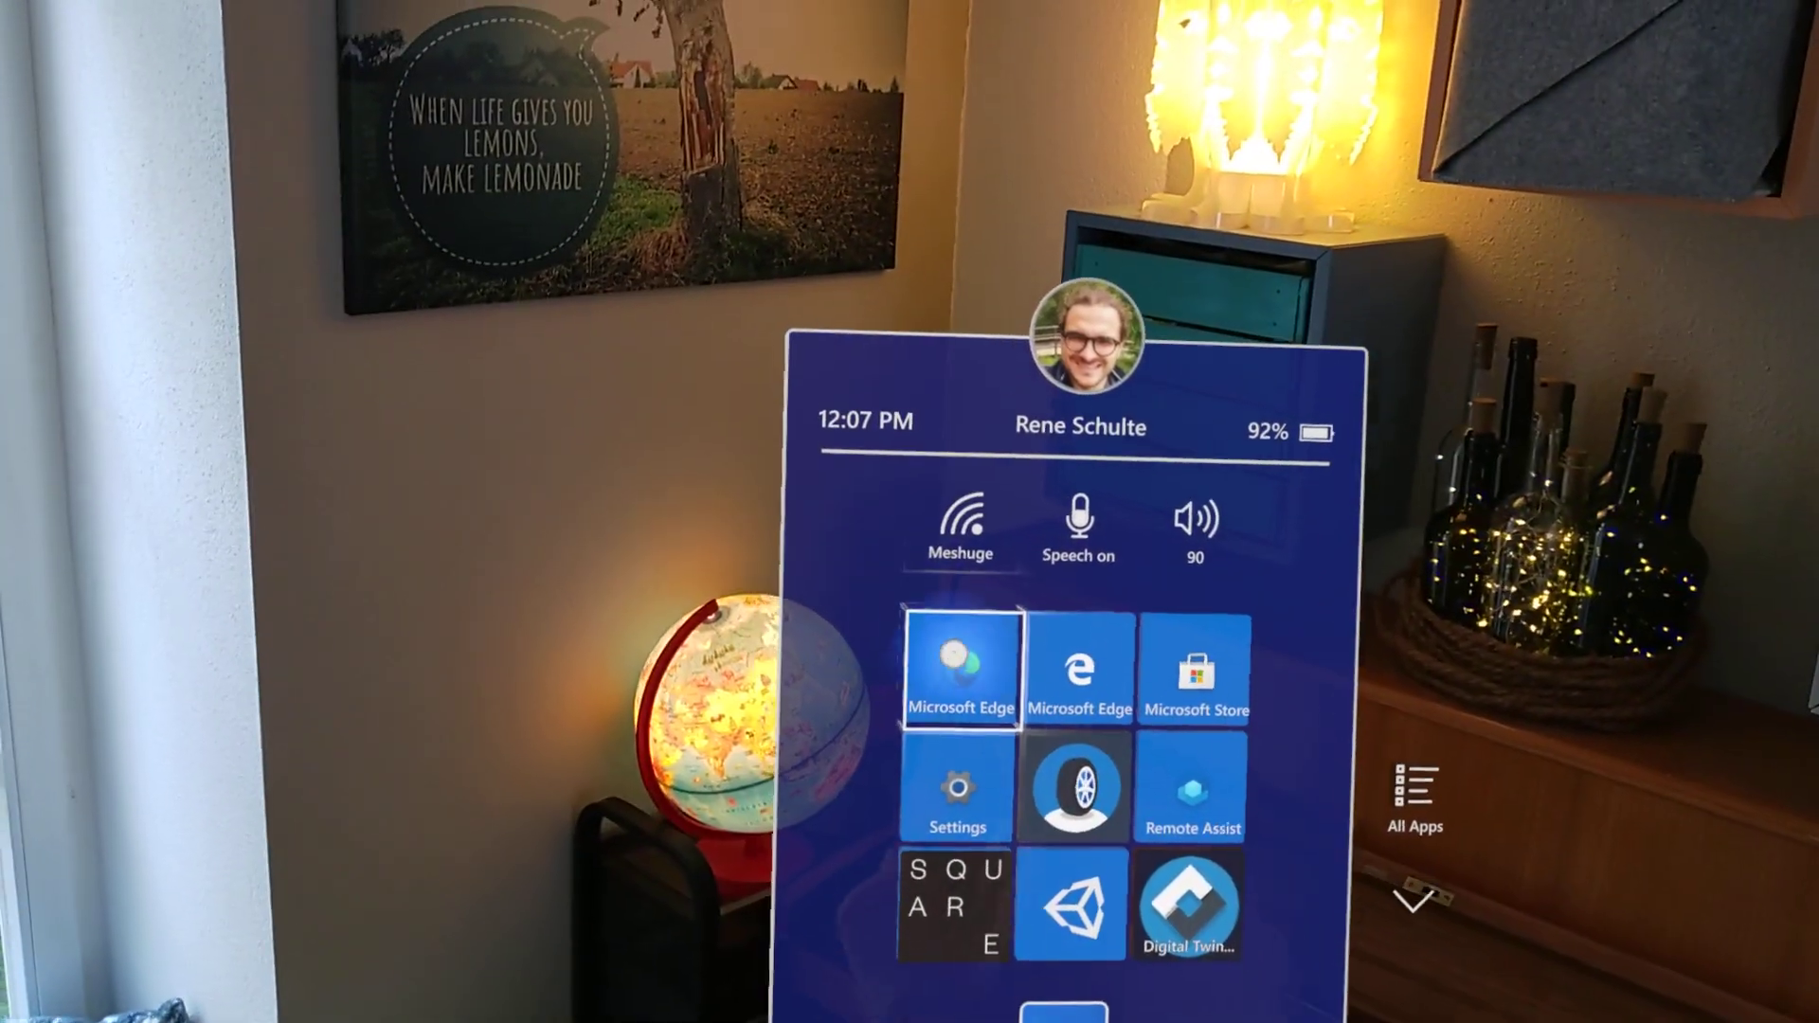
pyautogui.click(962, 661)
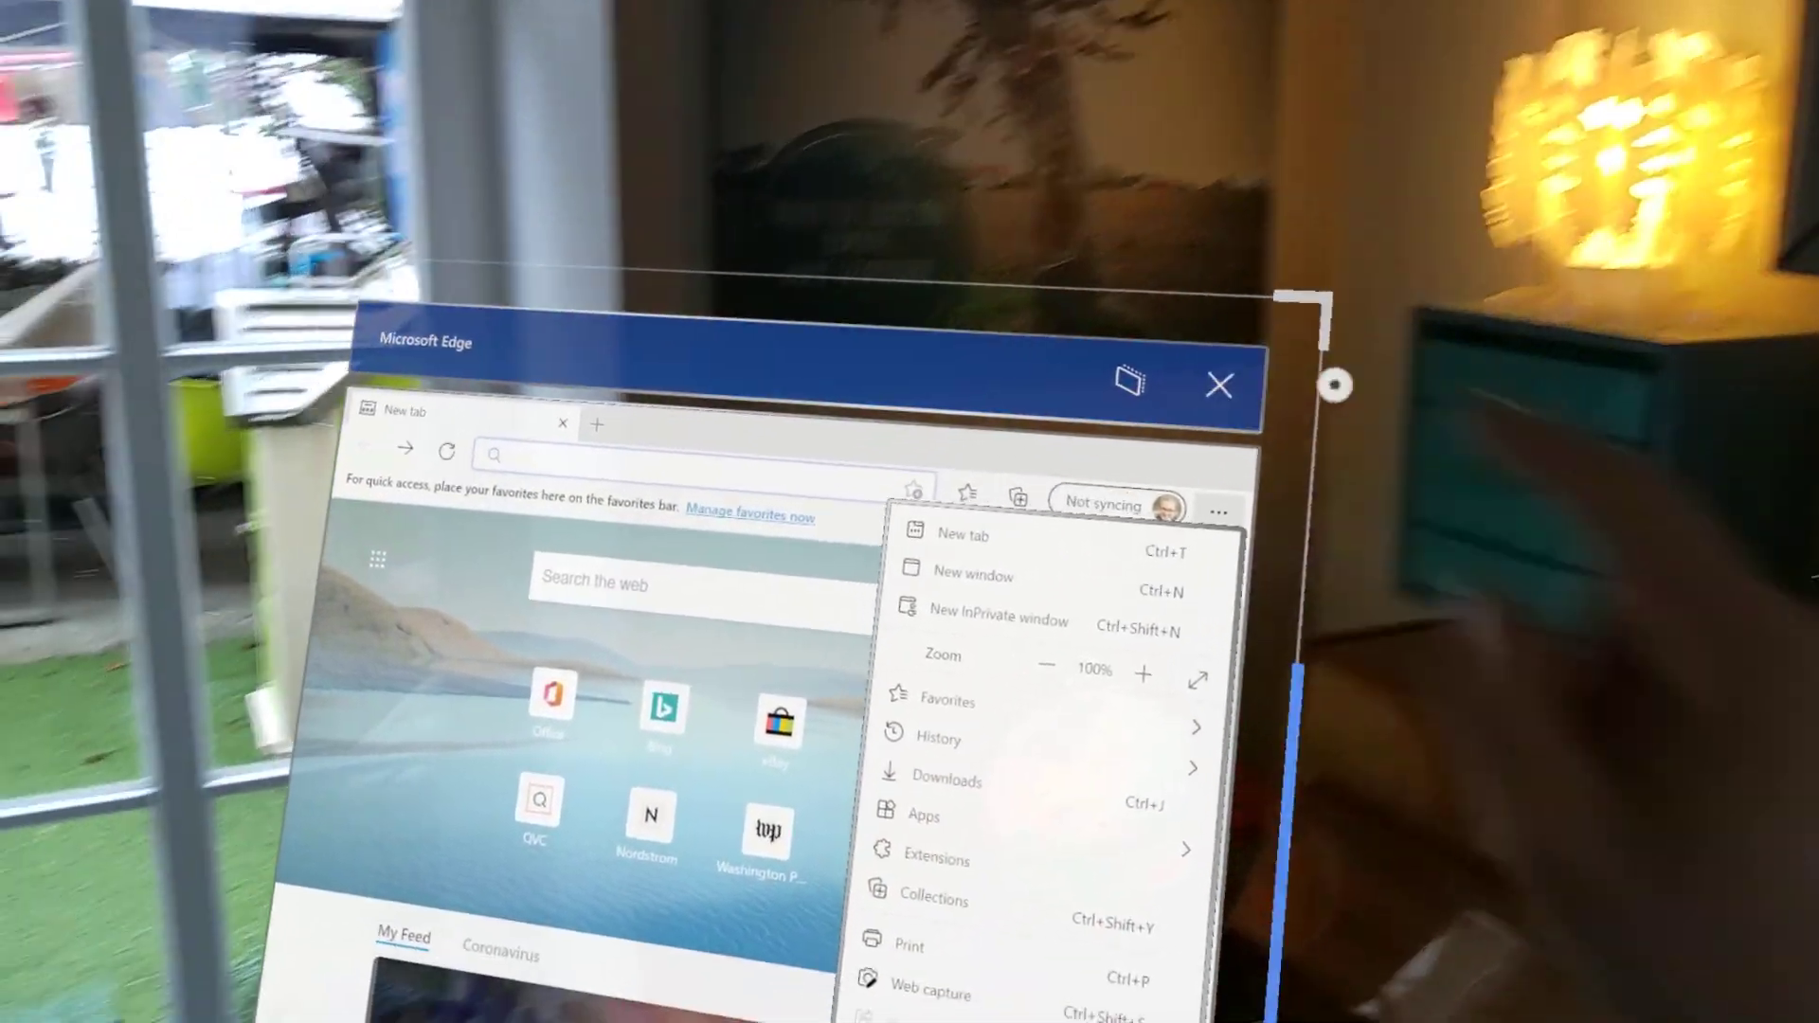
pyautogui.click(1035, 463)
# Step: Reopen the Start panel and launch the Settings app to its categories page
pyautogui.press('super')
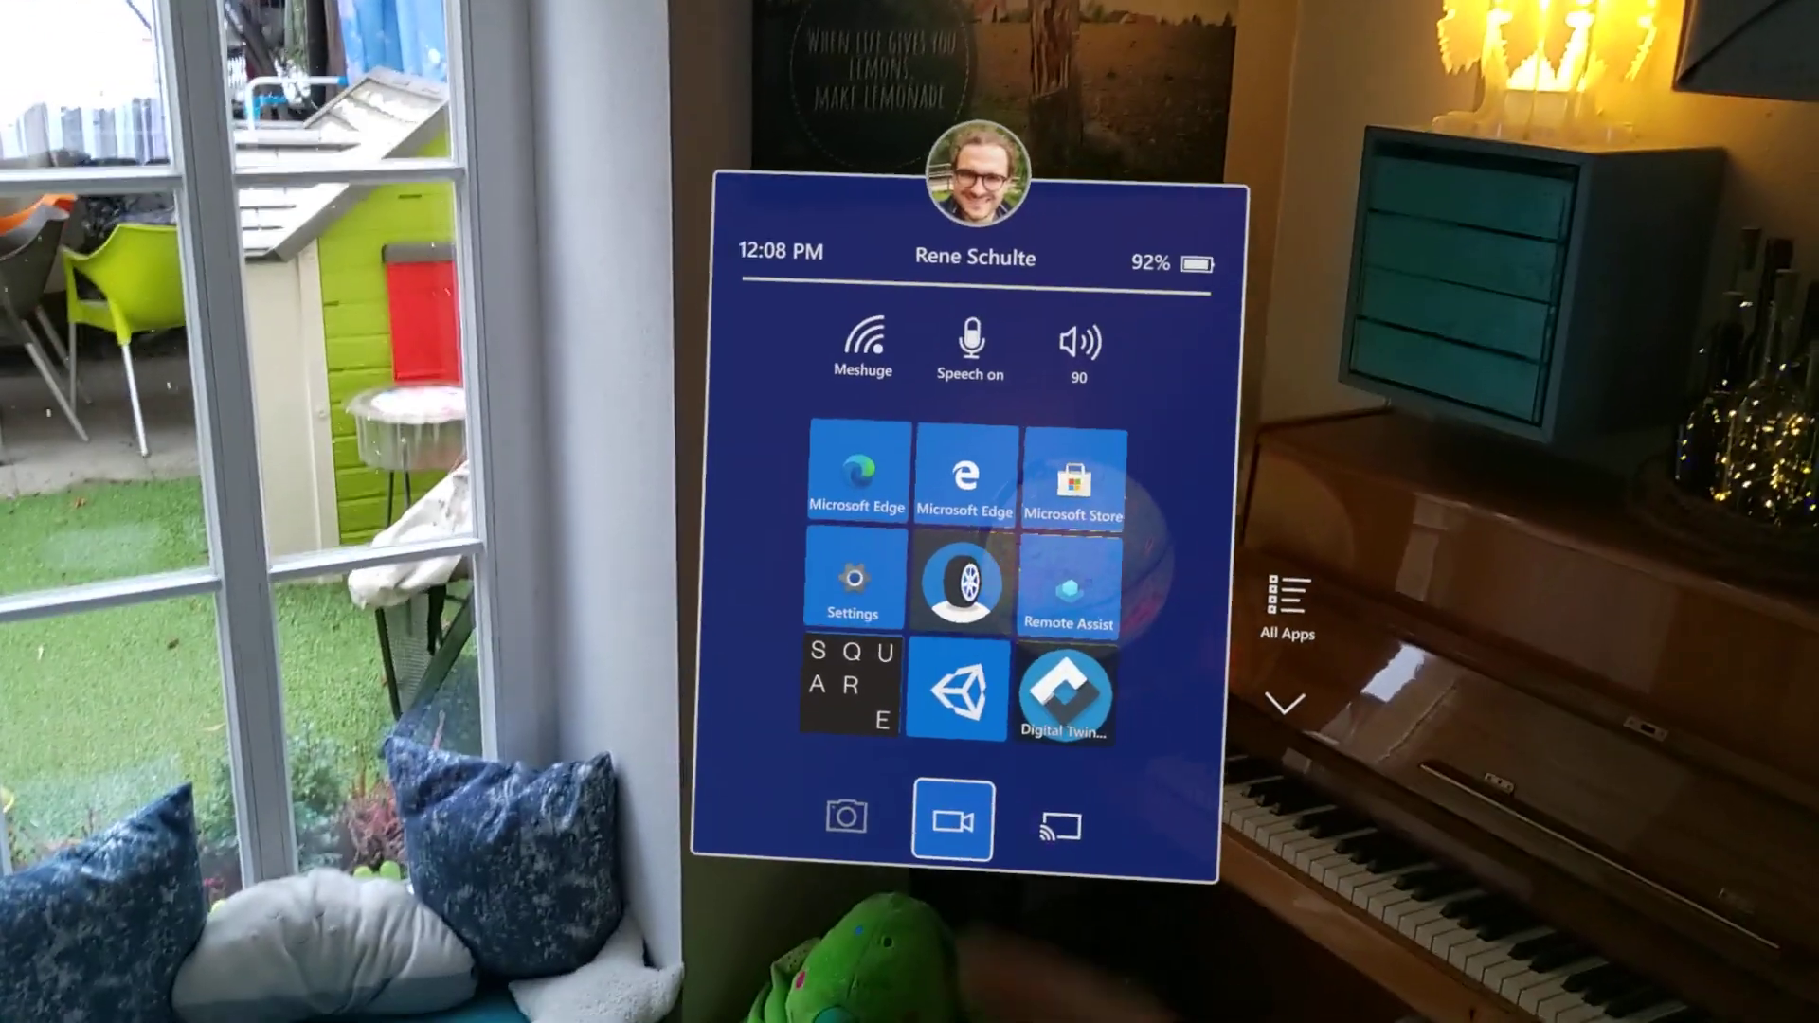
pyautogui.click(919, 621)
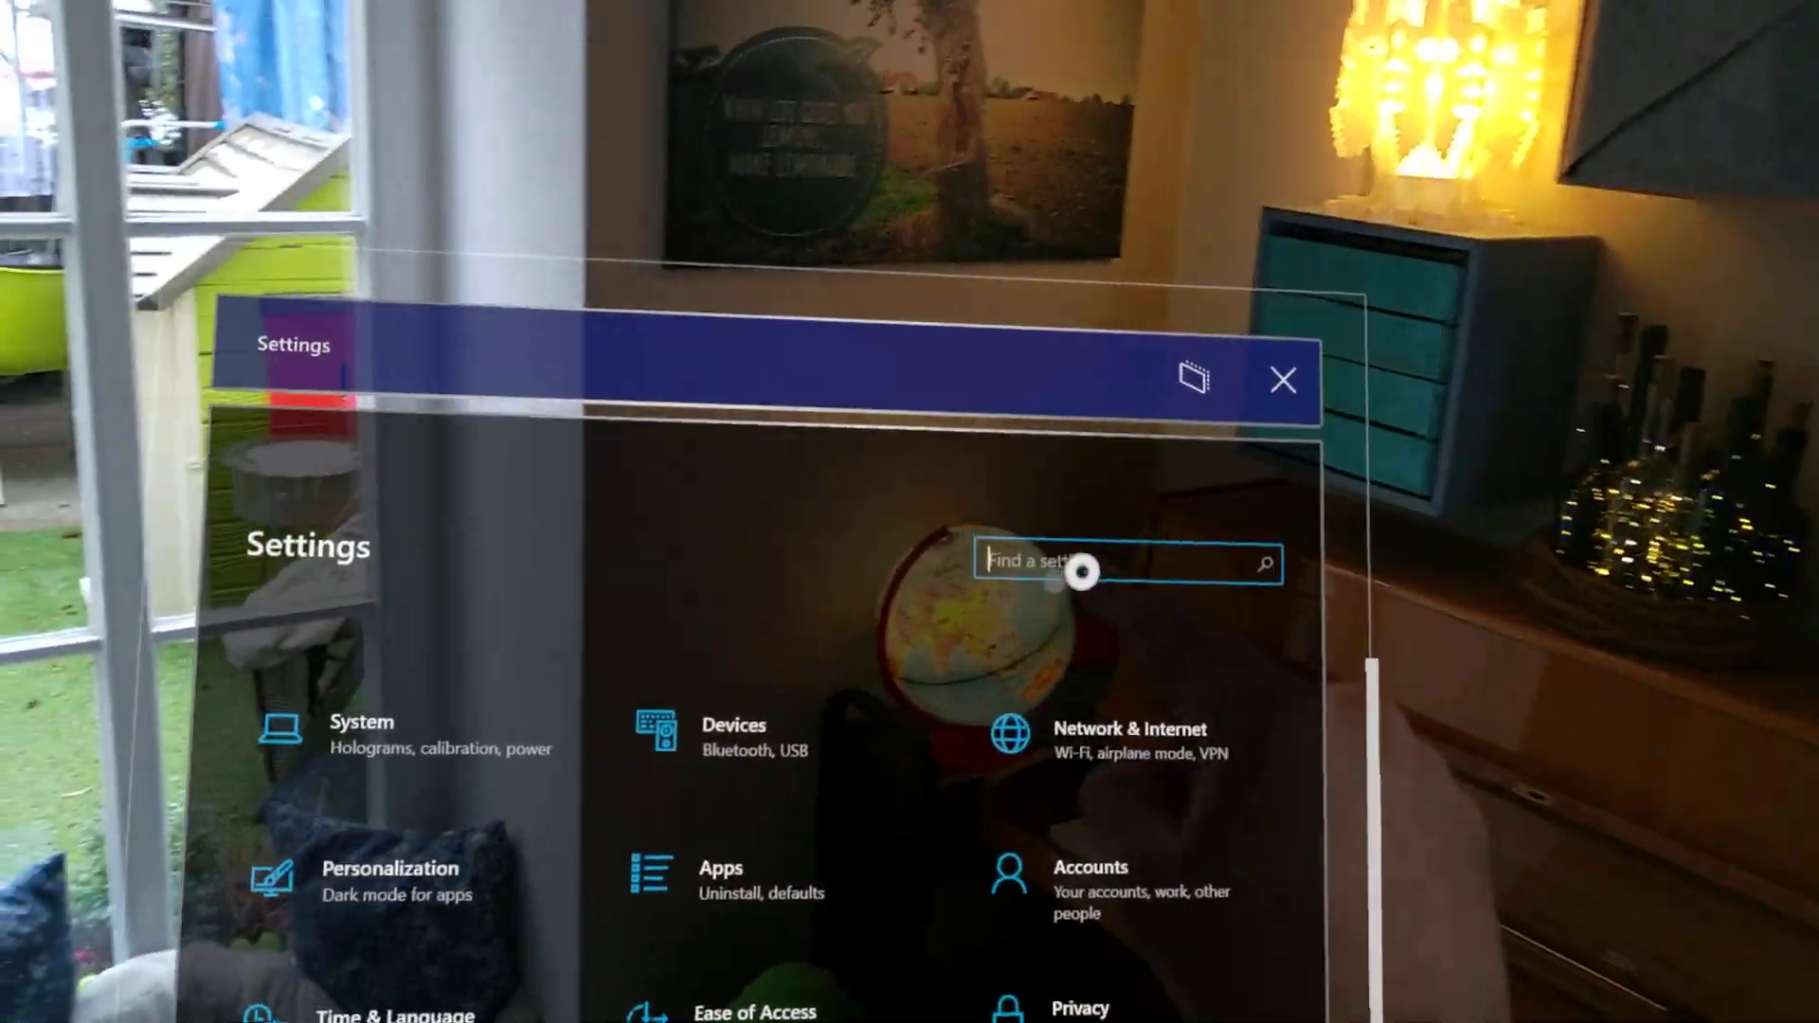
# Step: Search Settings for 'App volume' so Sound mixer options is suggested
pyautogui.click(1152, 584)
pyautogui.write('A')
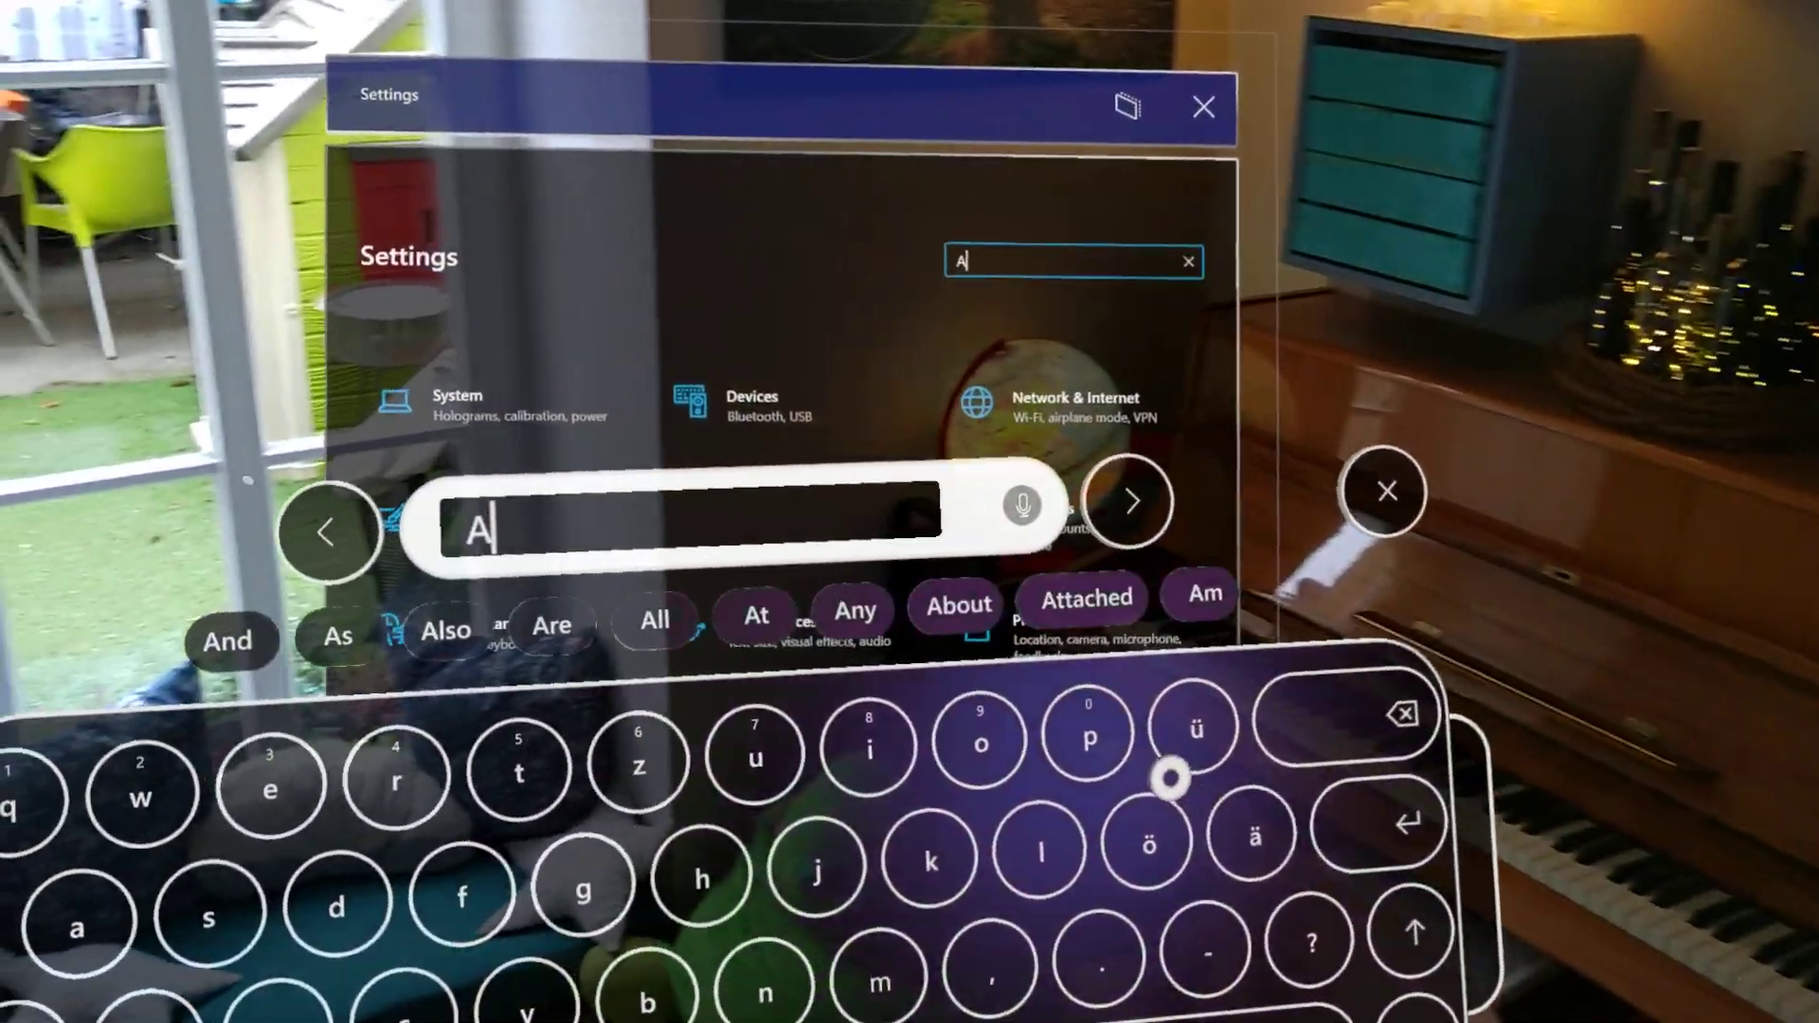
pyautogui.write('pp')
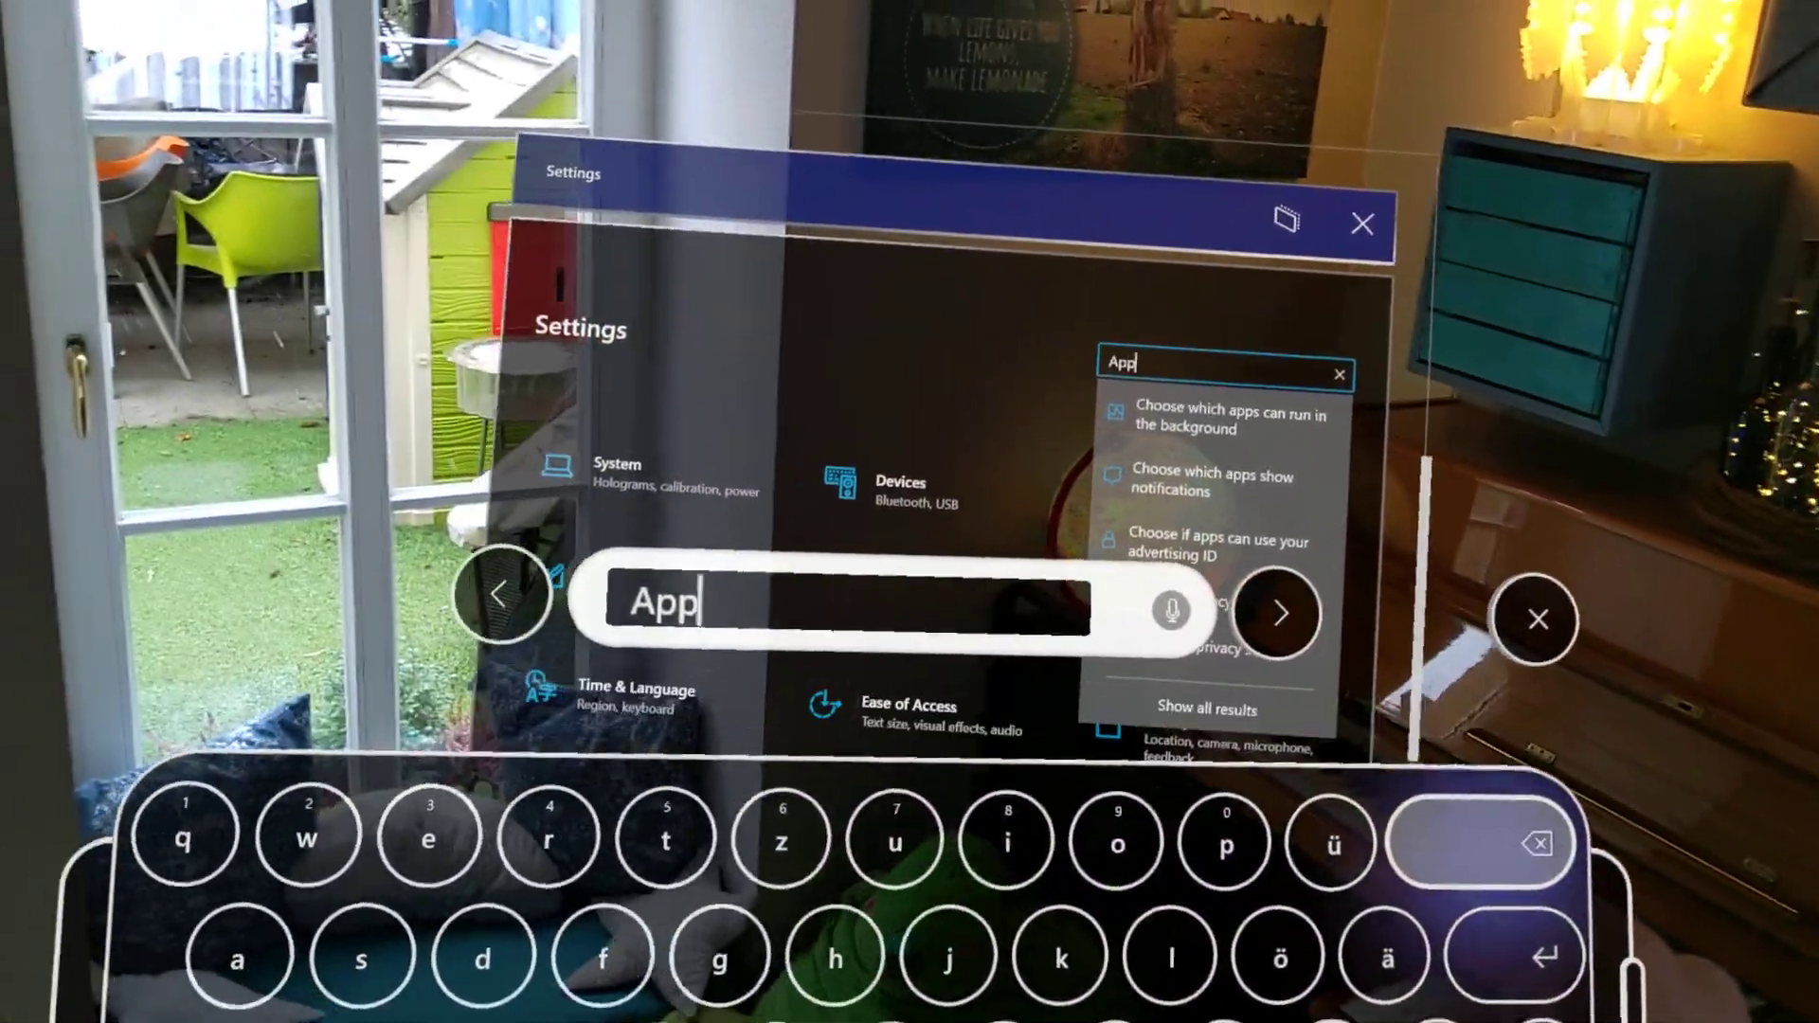
pyautogui.click(1340, 374)
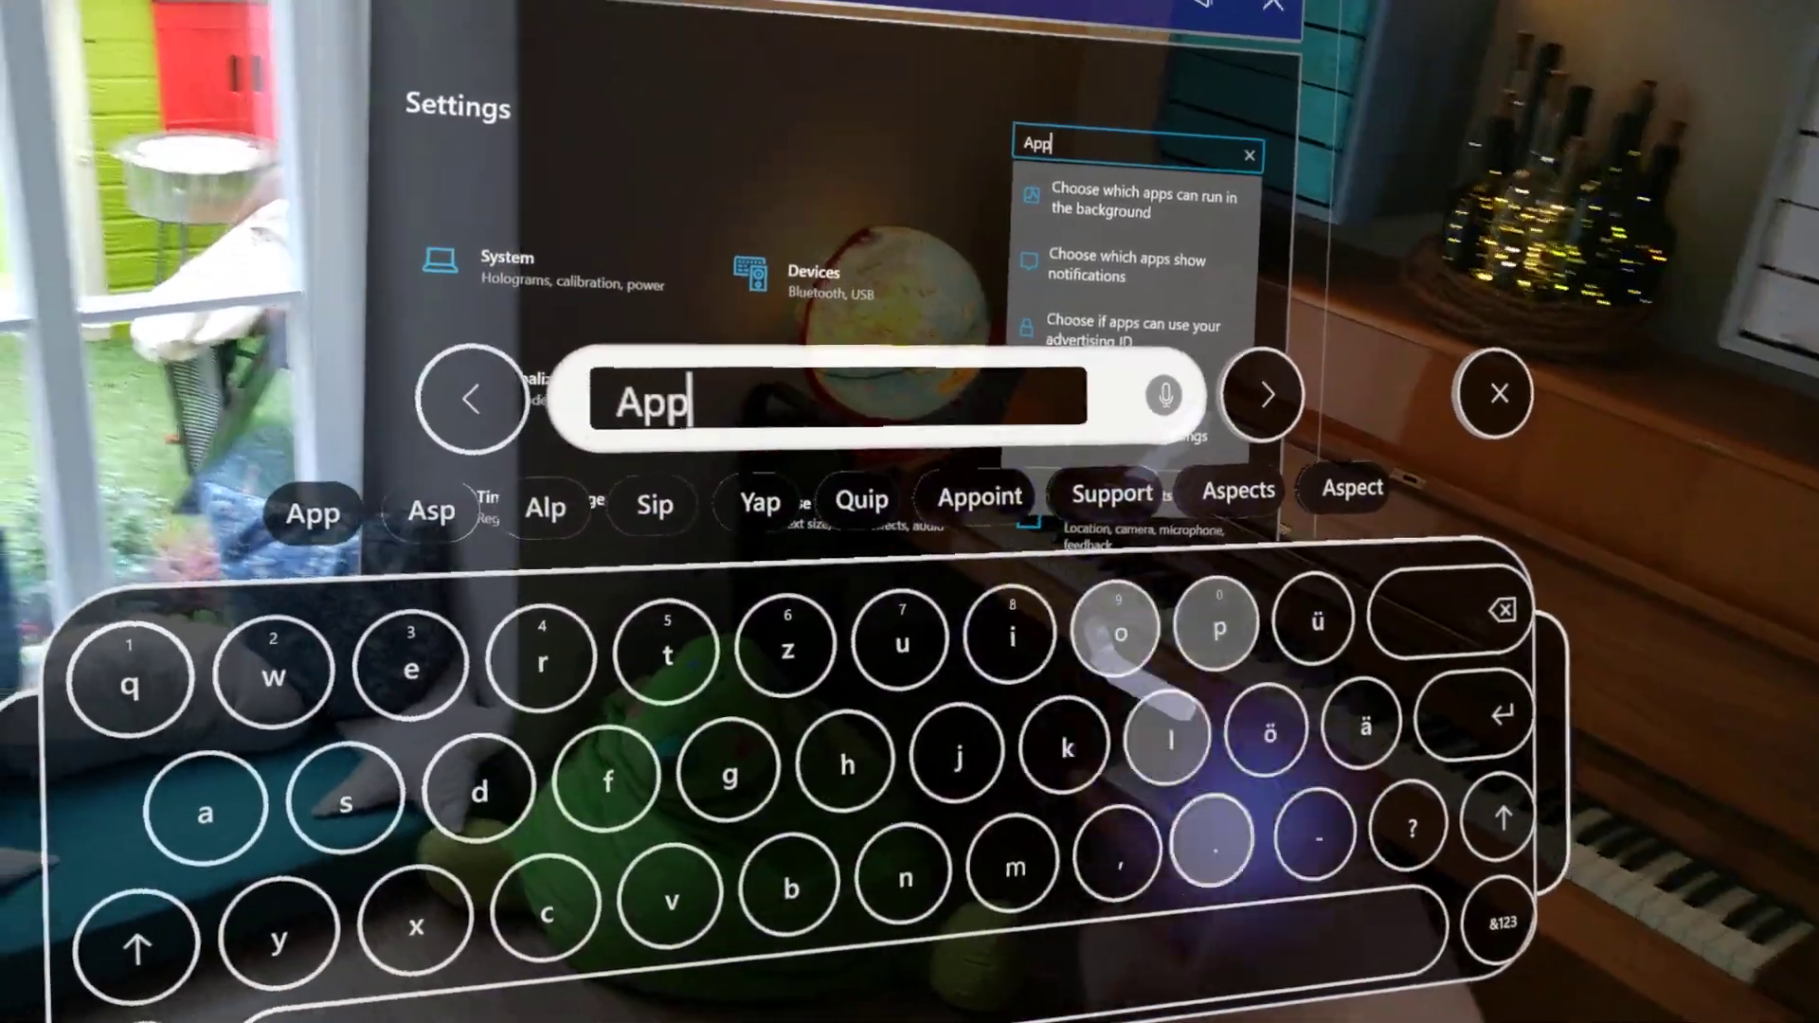
pyautogui.write('volume')
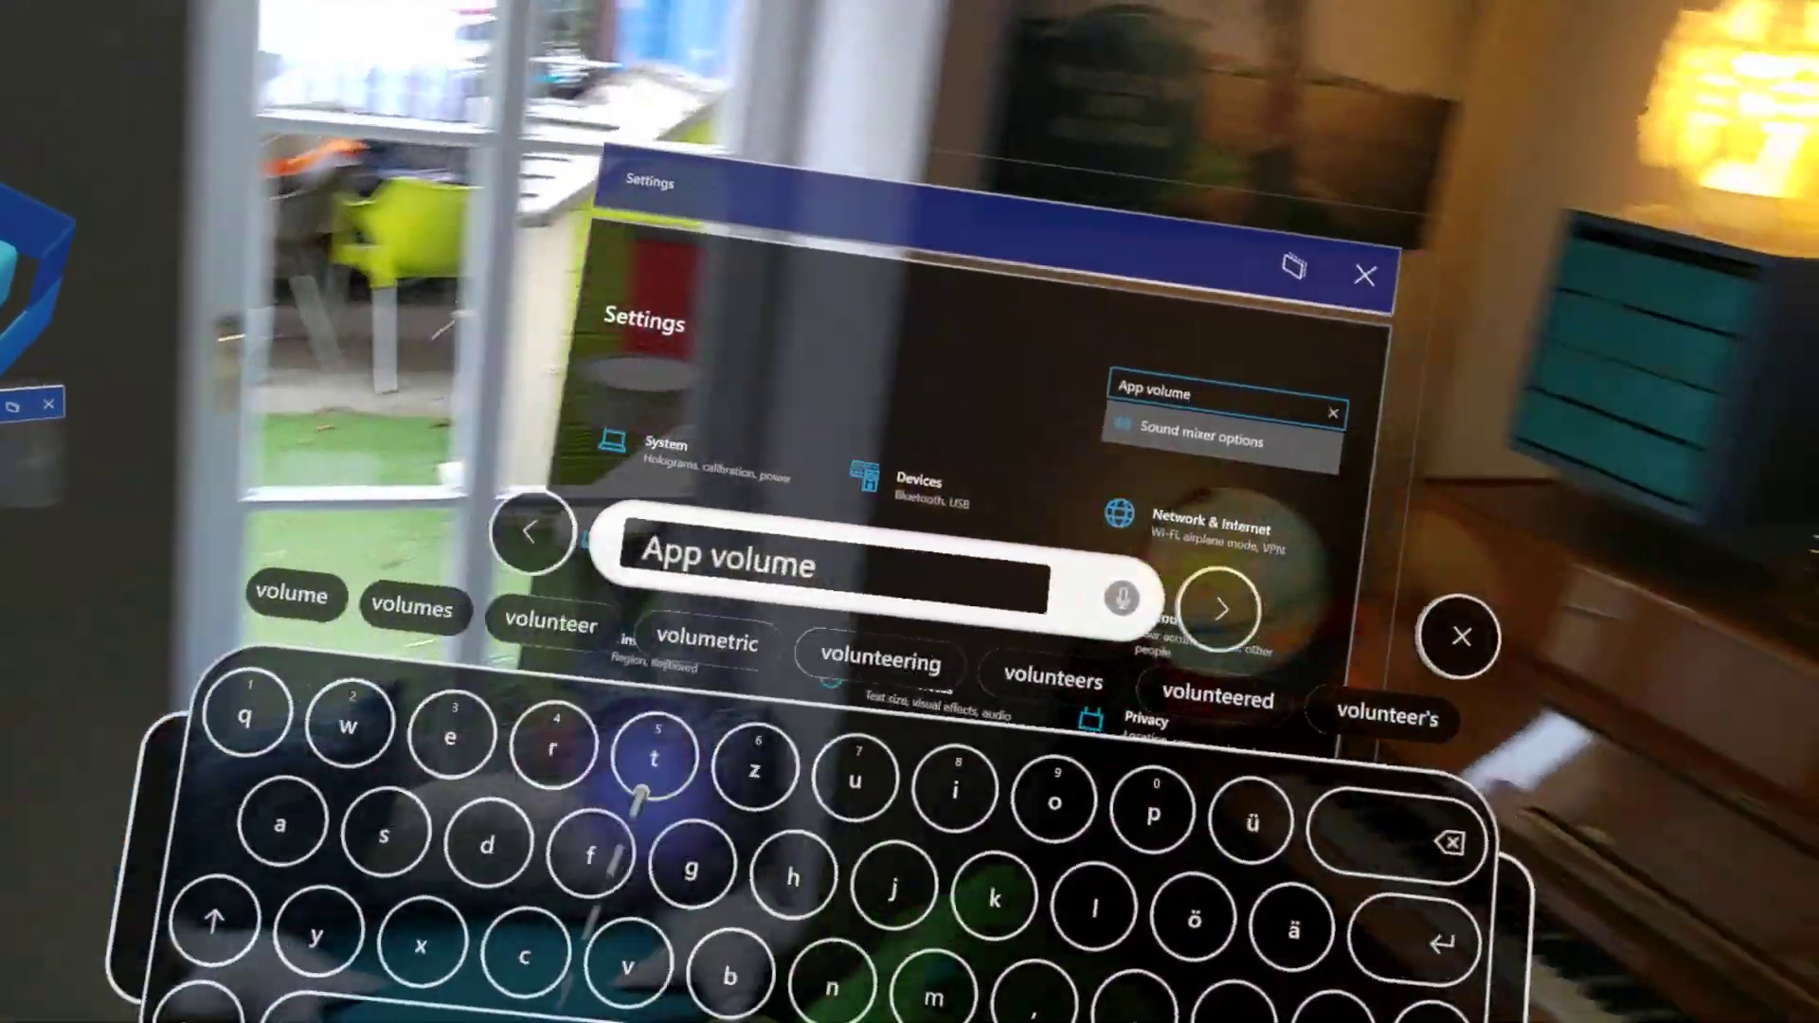
# Step: Submit the 'App volume' search and choose the Sound mixer options result
pyautogui.click(967, 495)
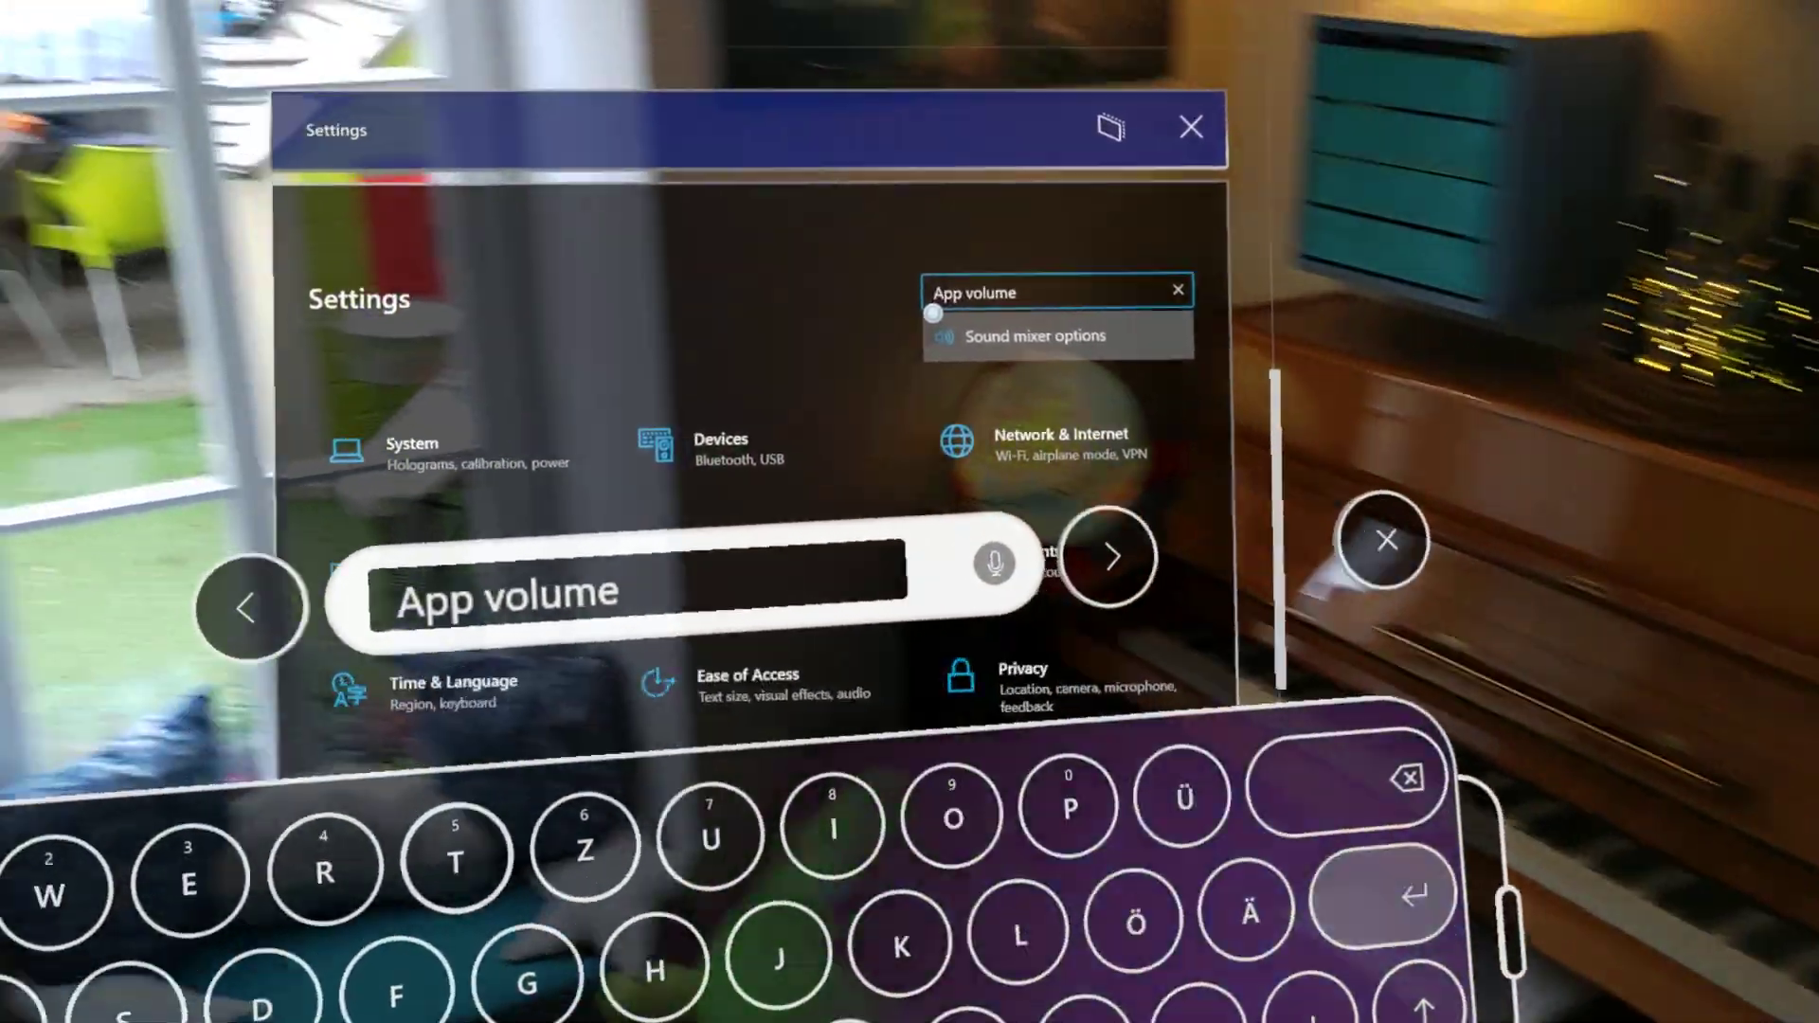
pyautogui.press('Return')
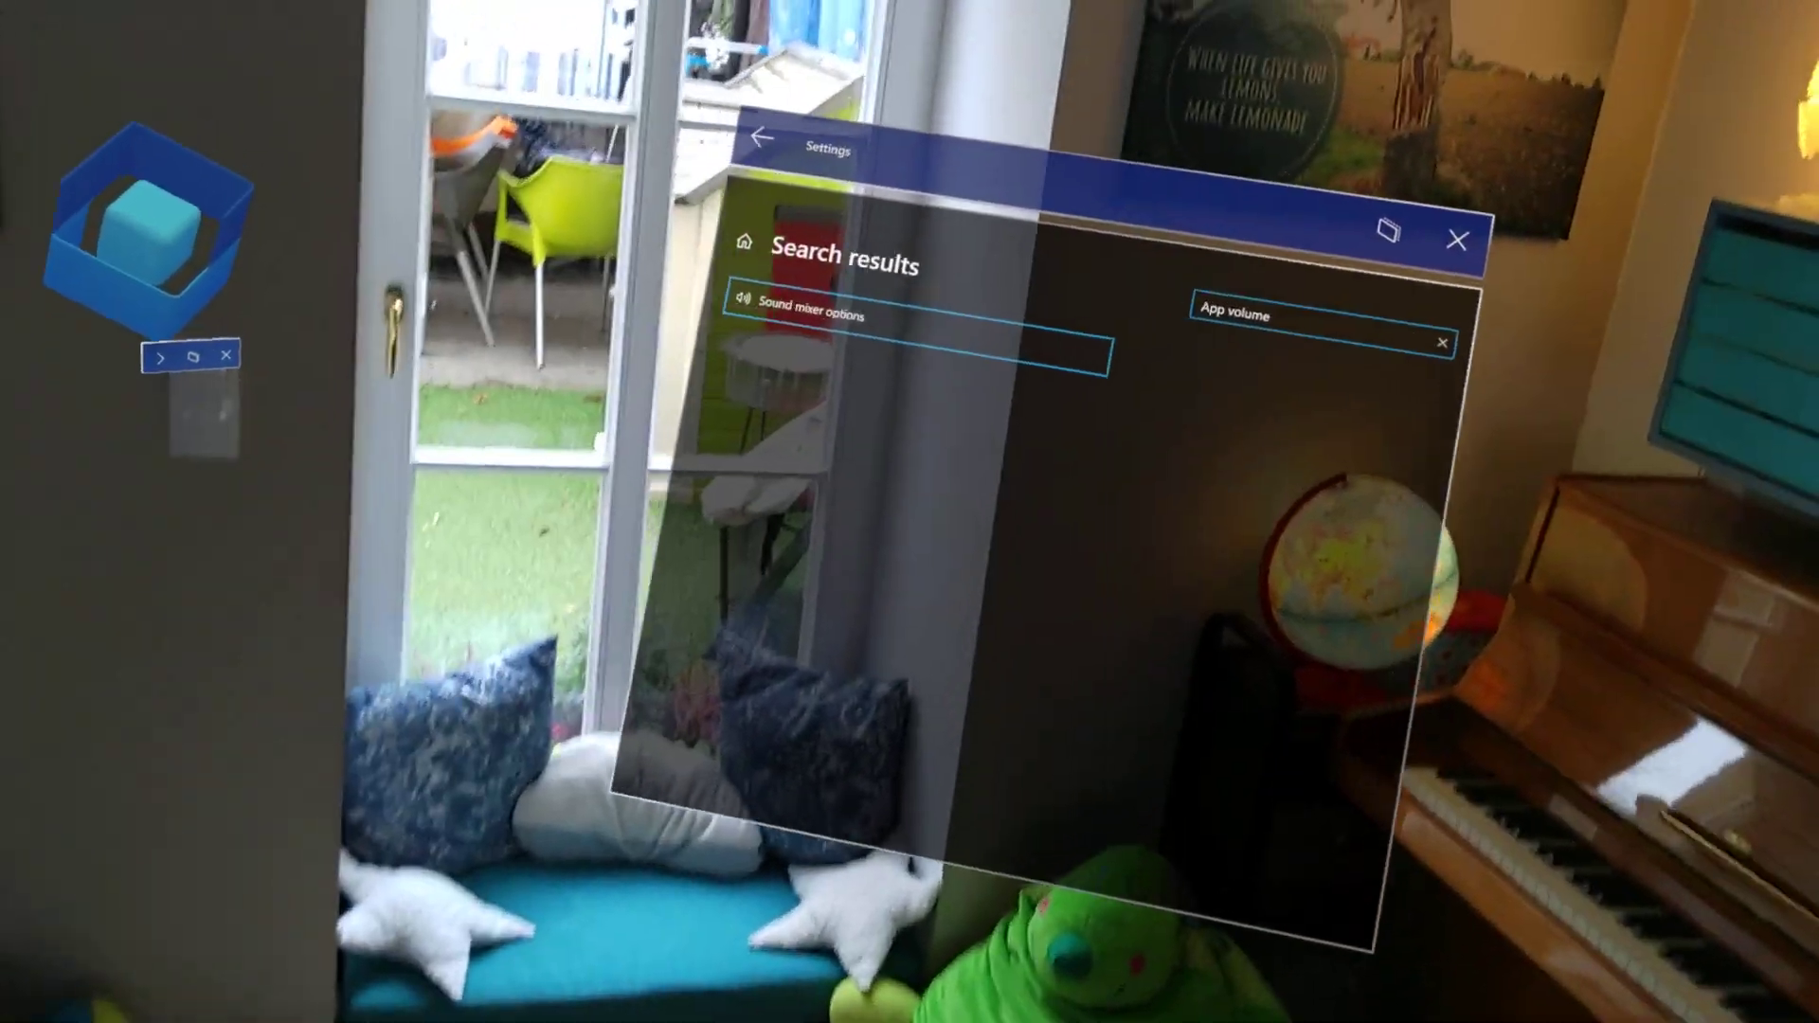
pyautogui.click(917, 348)
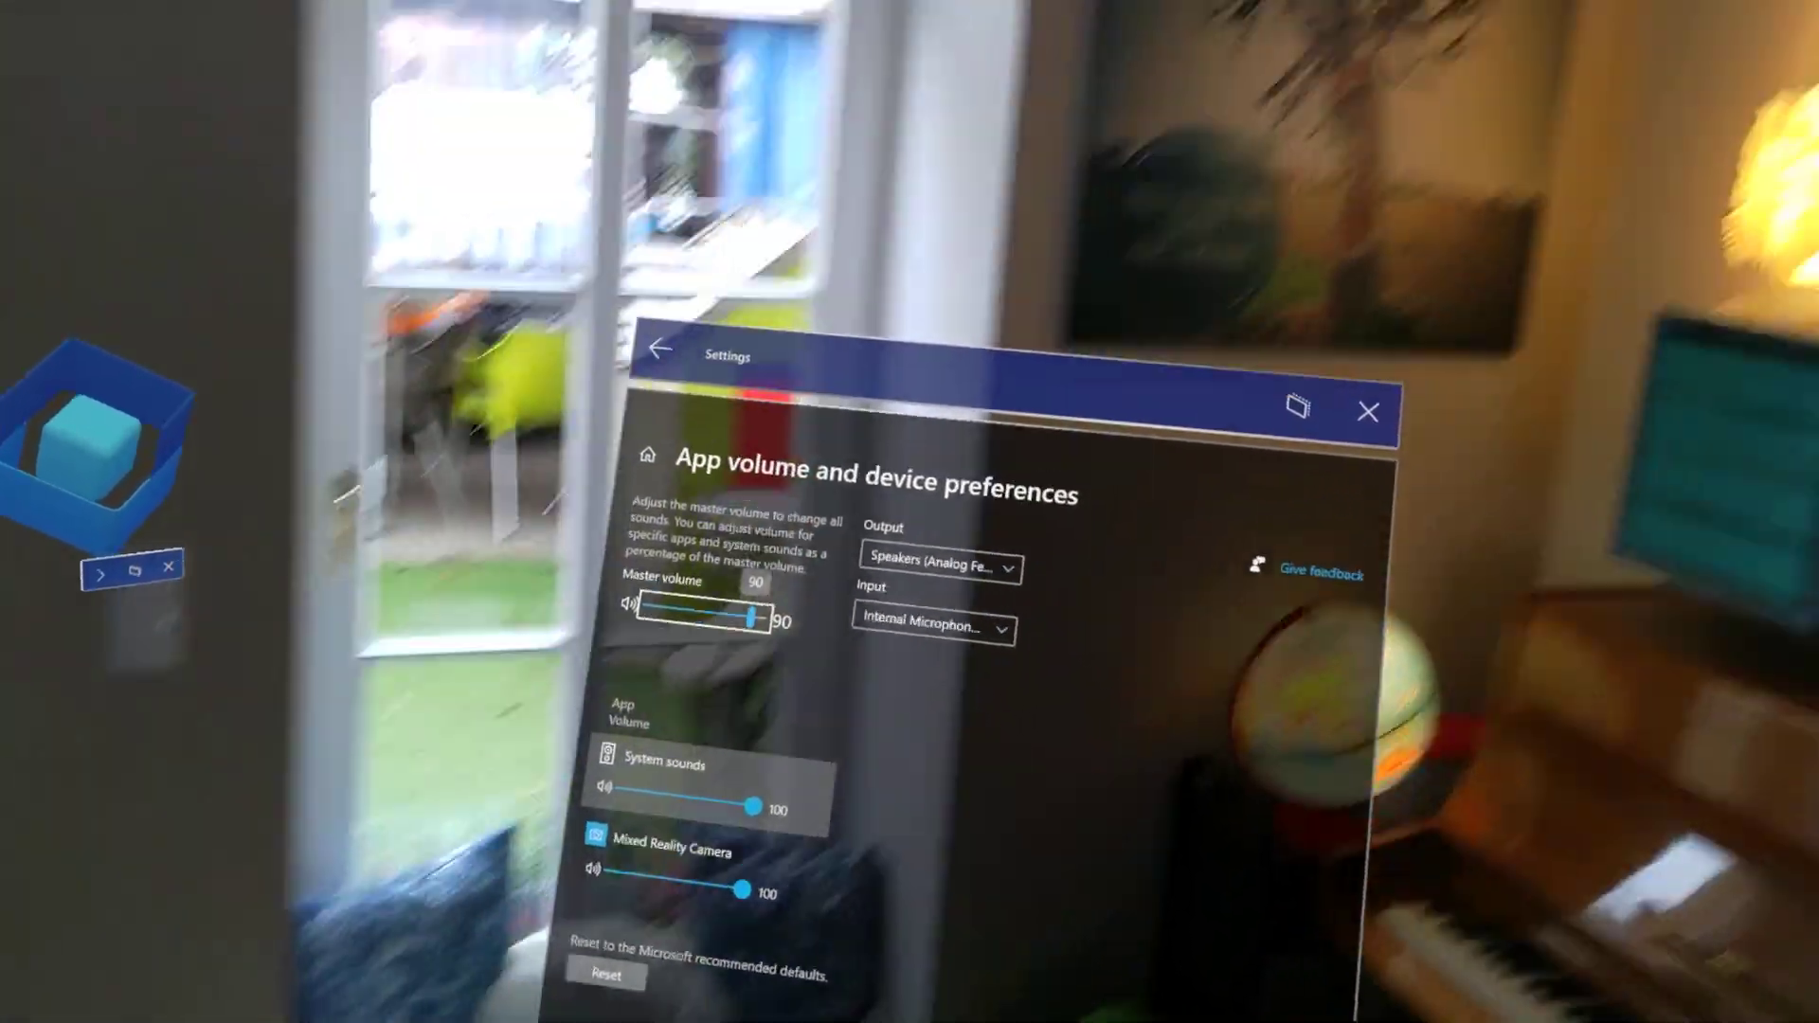
# Step: Open the Start panel over the App volume and device preferences page
pyautogui.press('super')
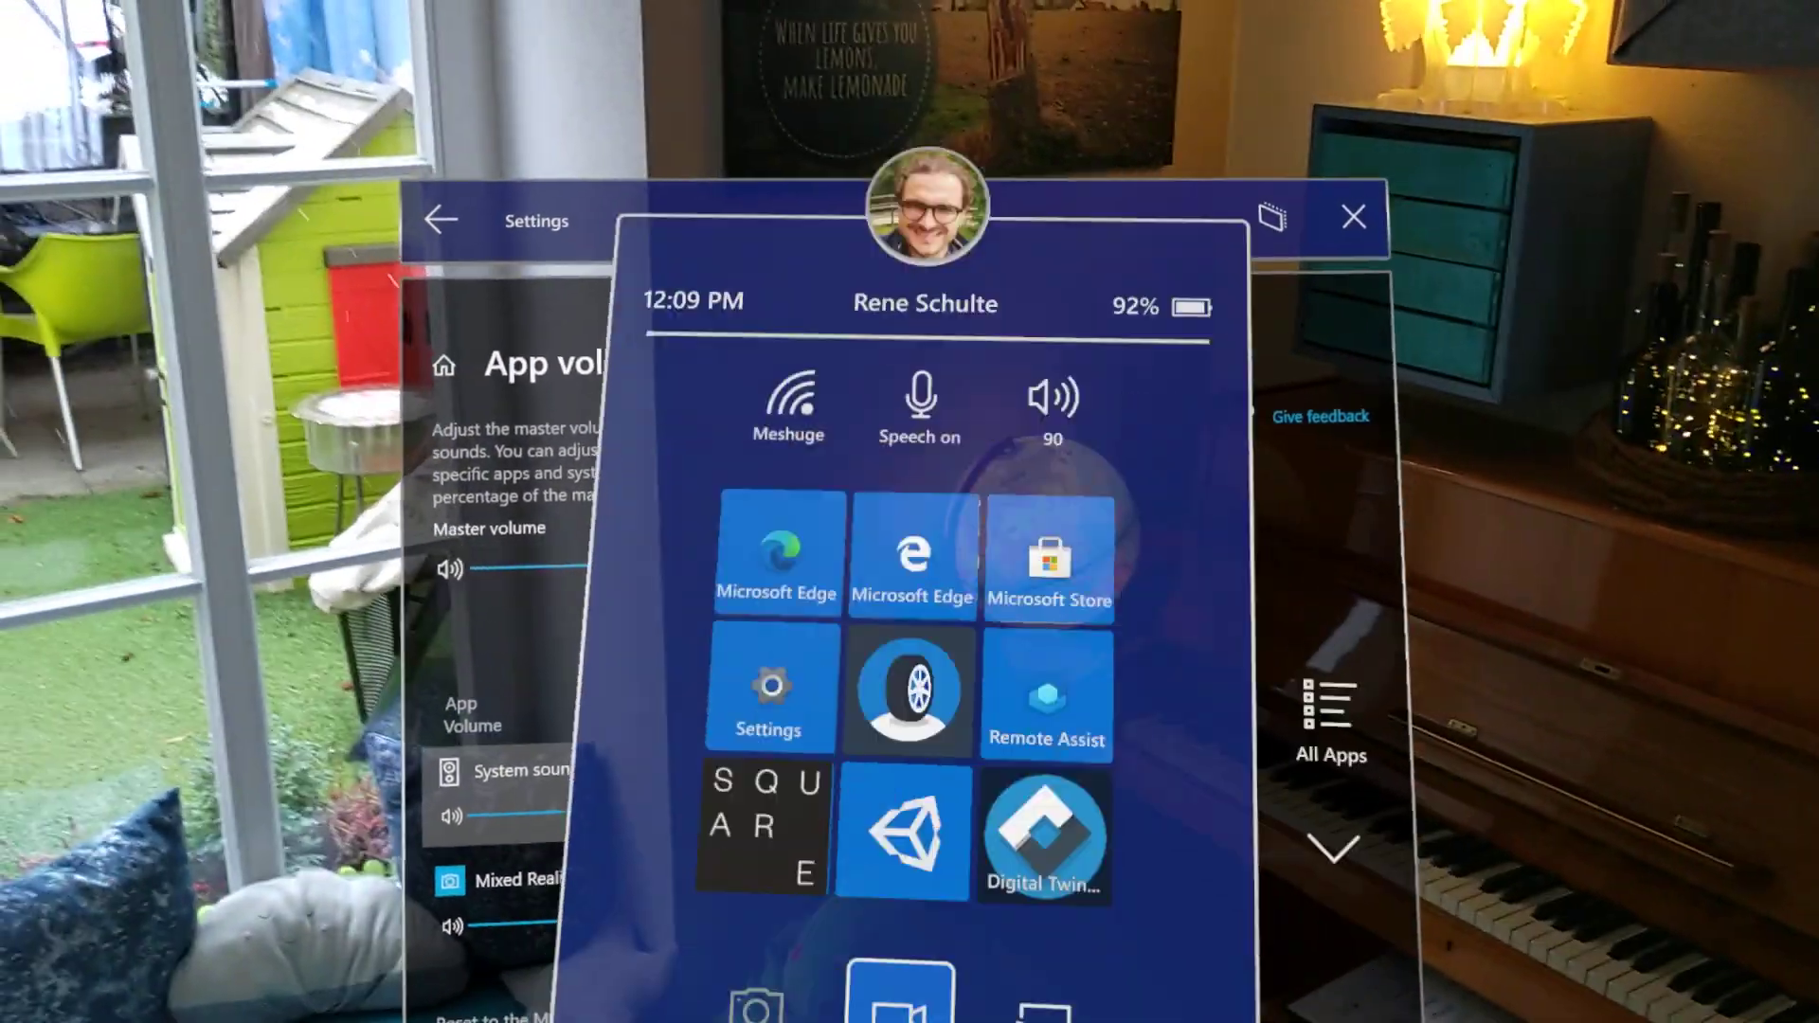